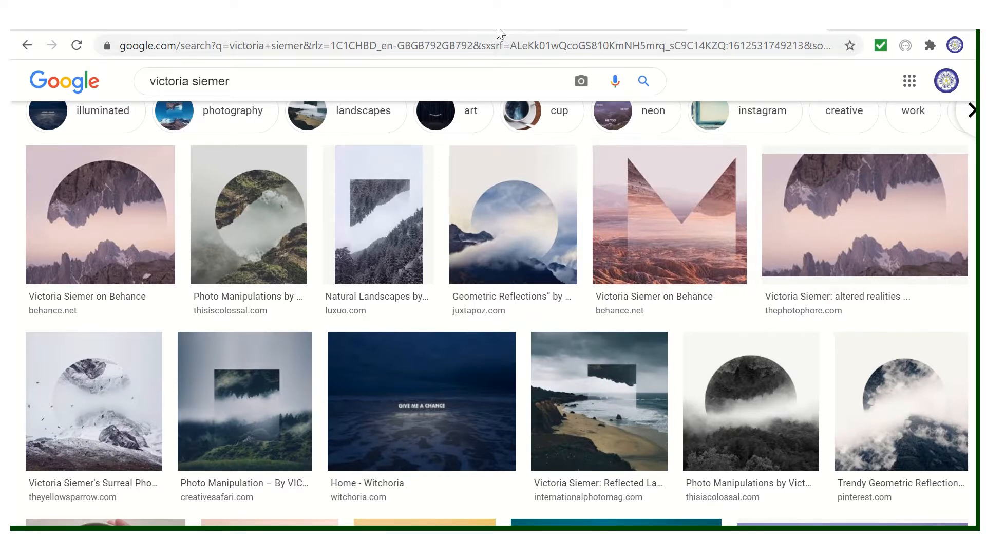
Step: Switch to Pixlr E and open the coastal landscape photo ending in GqLa7Pg0GTA-unsplash from Downloads, pre-resized to Full HD (1920 x 1440)
{"action": "key", "text": "ctrl+shift+Tab"}
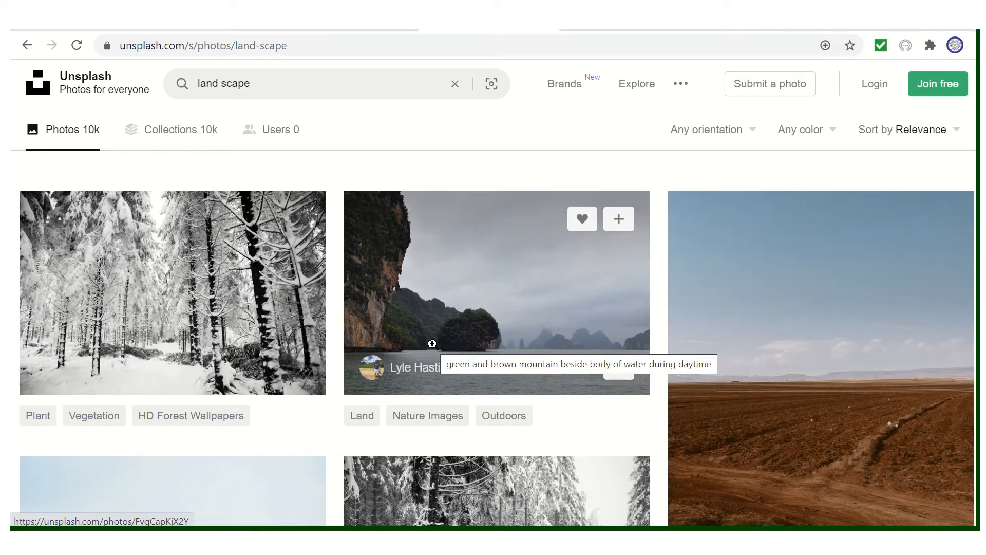
{"action": "mouse_move", "coordinate": [503, 36]}
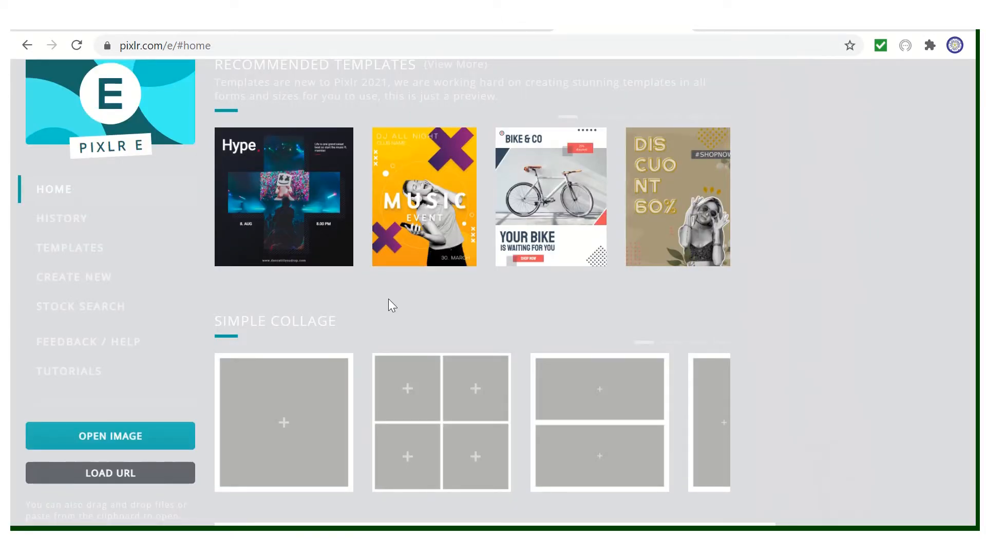
{"action": "left_click", "coordinate": [140, 439]}
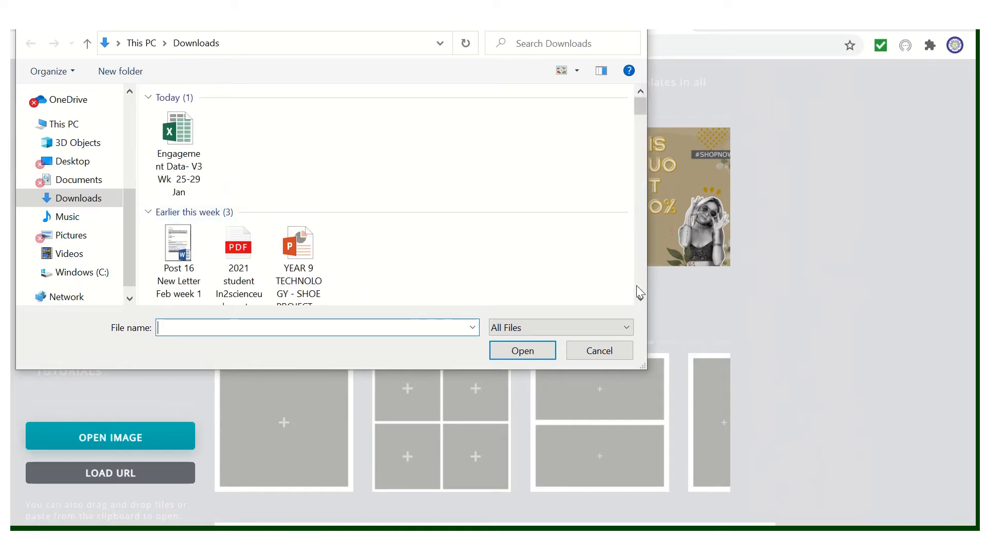
{"action": "scroll", "coordinate": [641, 300], "scroll_direction": "down", "scroll_amount": 5}
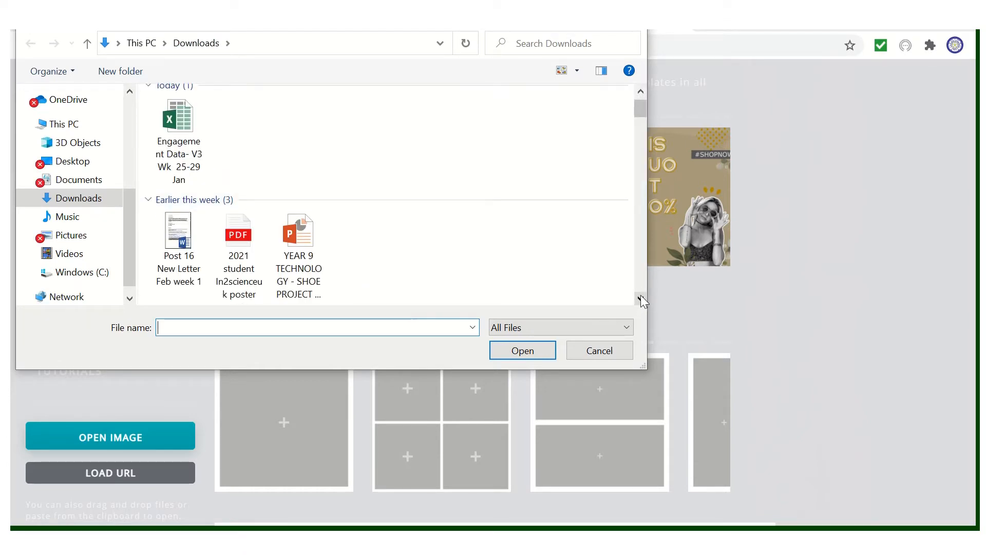
{"action": "left_click", "coordinate": [196, 241]}
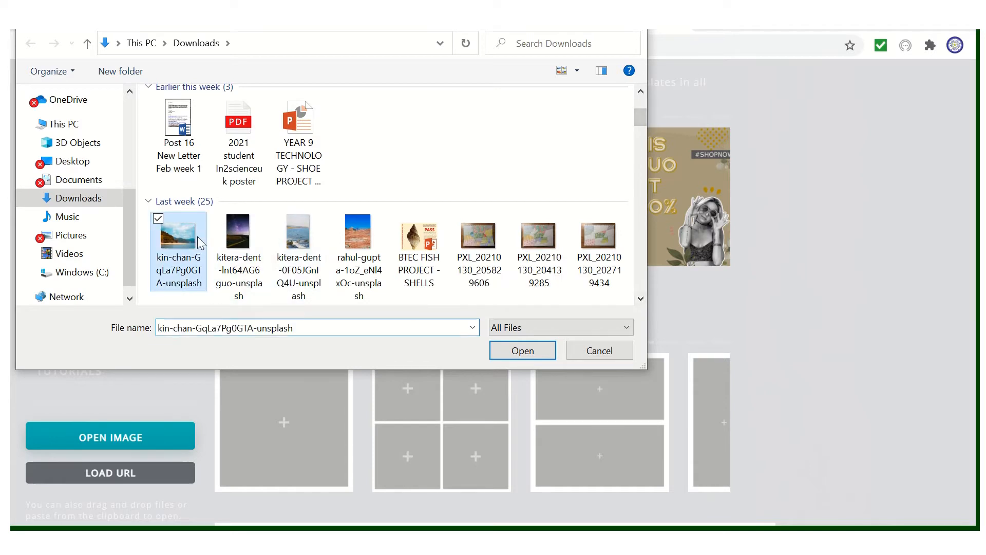
{"action": "left_click", "coordinate": [501, 351]}
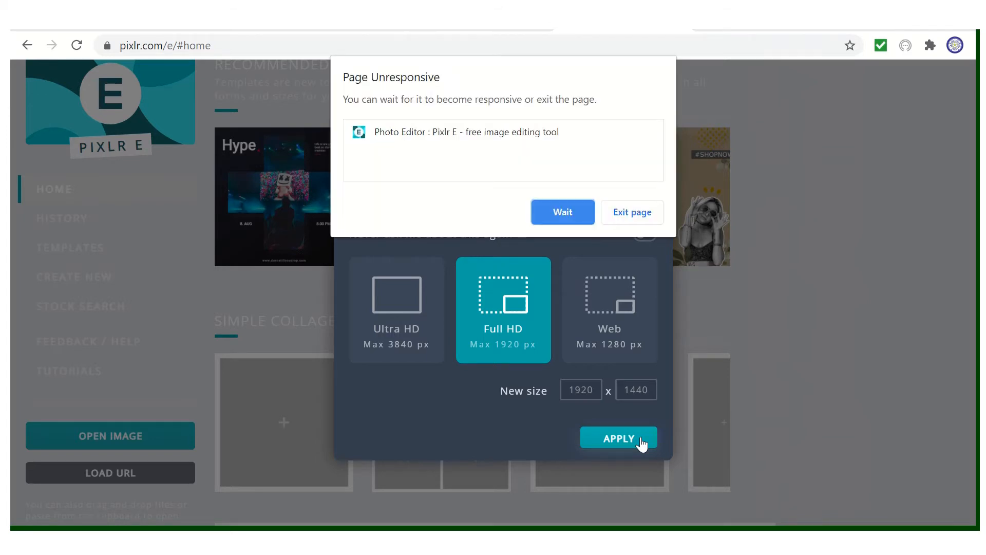
{"action": "left_click", "coordinate": [553, 211]}
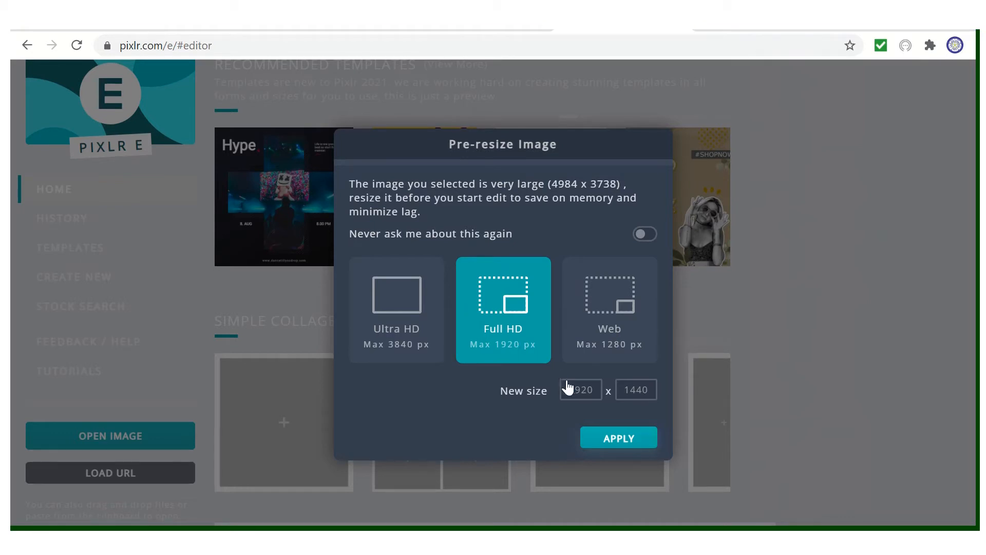
{"action": "left_click", "coordinate": [614, 435]}
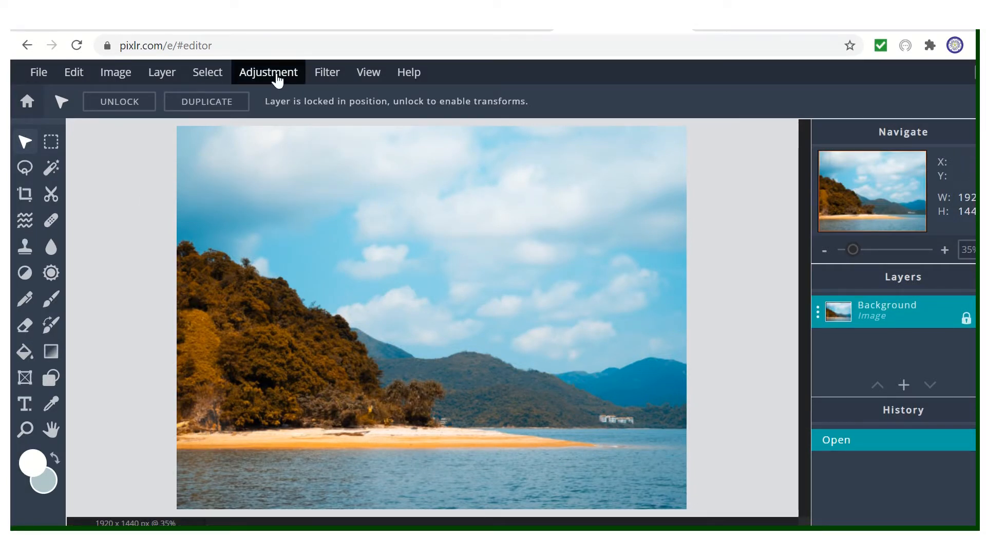
Step: Draw an elliptical marquee selection about 879 by 806 px over the sky and hills near the photo's centre
{"action": "left_click", "coordinate": [277, 80]}
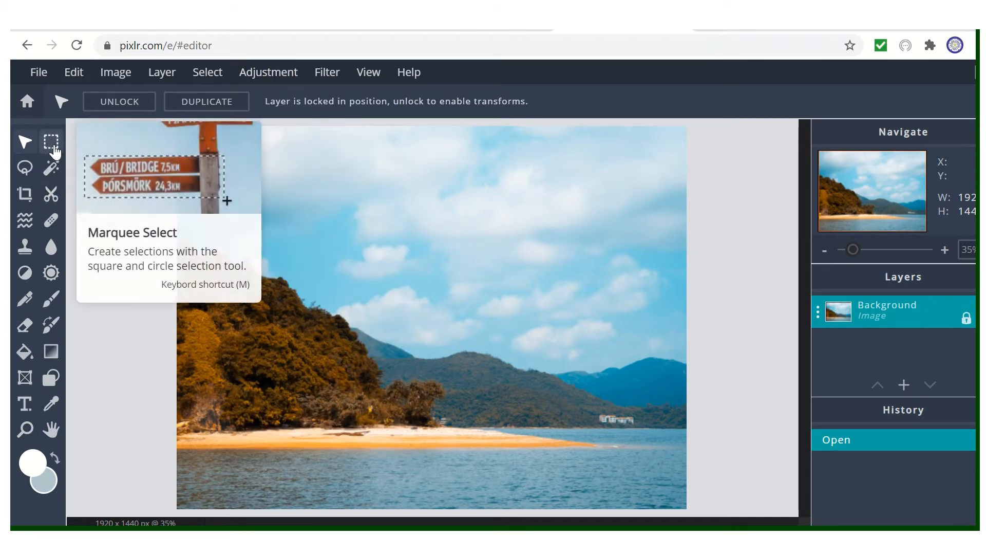
{"action": "left_click", "coordinate": [50, 147]}
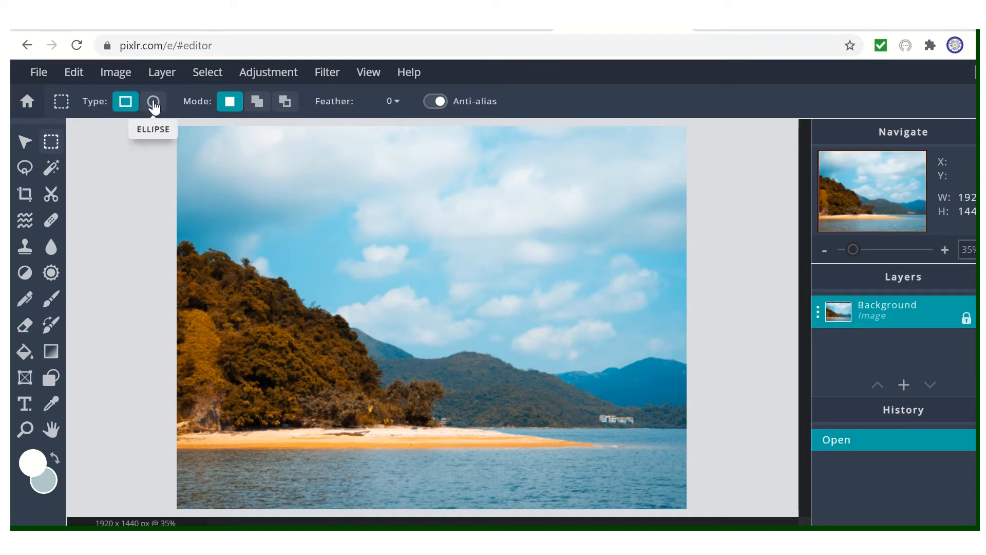
{"action": "left_click", "coordinate": [154, 105]}
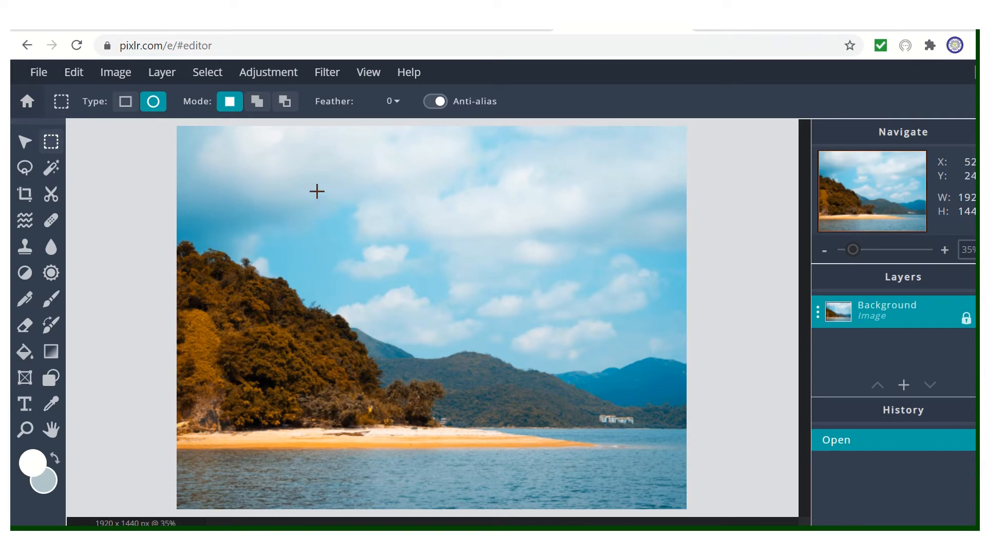
{"action": "left_click_drag", "start_coordinate": [317, 191], "coordinate": [550, 405]}
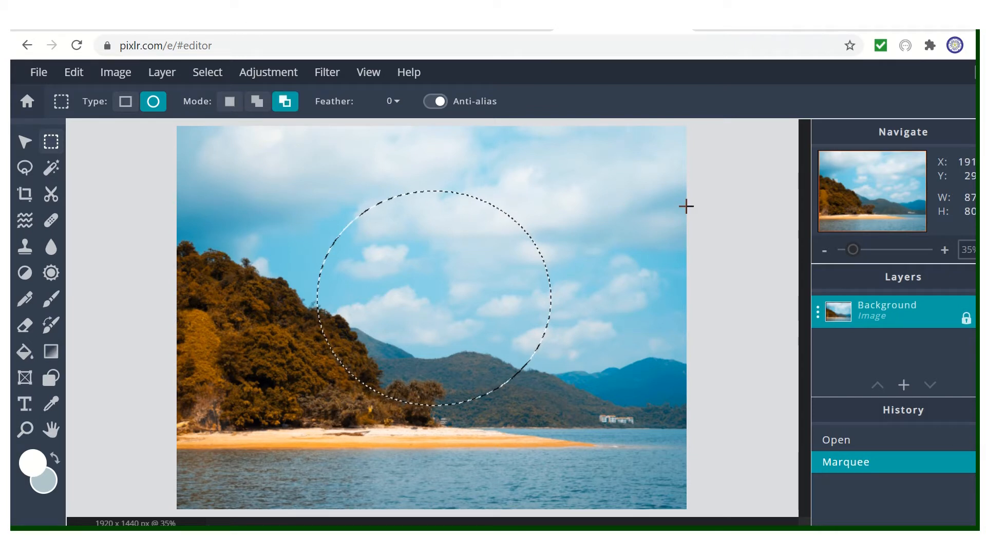
Step: Copy the elliptical selection, deselect it, and paste the copy as a new layer
{"action": "key", "text": "ctrl+c"}
{"action": "key", "text": "alt"}
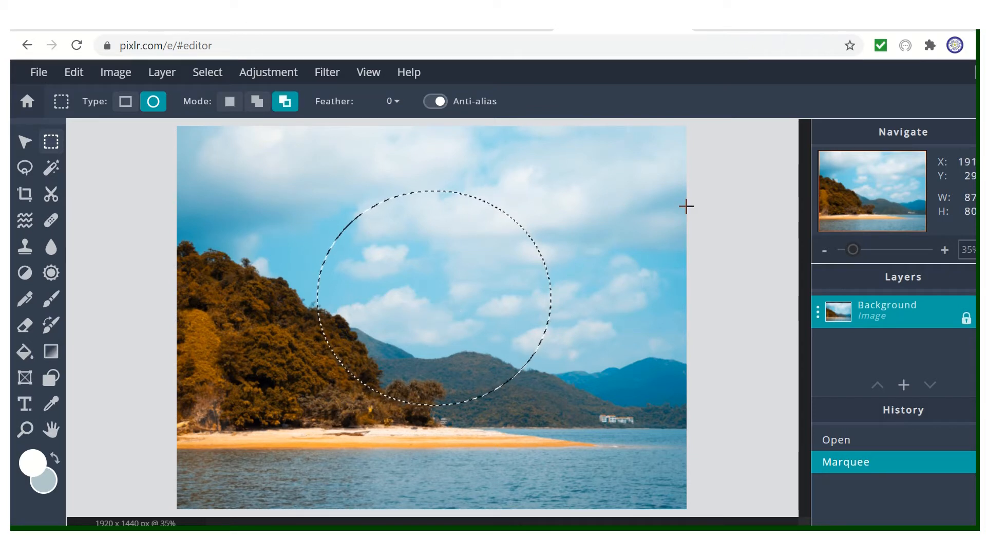
{"action": "key", "text": "ctrl+d"}
{"action": "key", "text": "ctrl+v"}
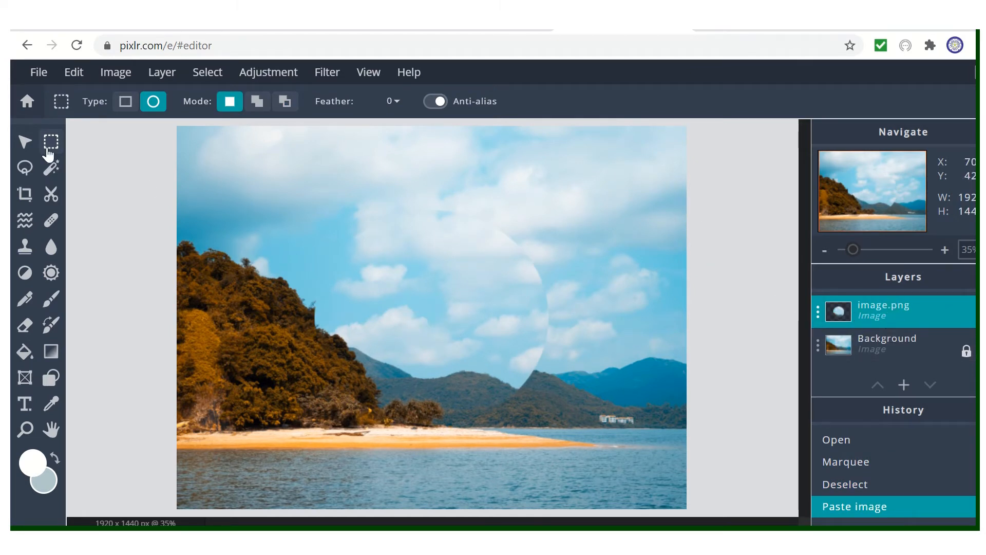
Step: Flip the pasted circle vertically and horizontally, and position it at about X 462, Y 210
{"action": "left_click", "coordinate": [25, 143]}
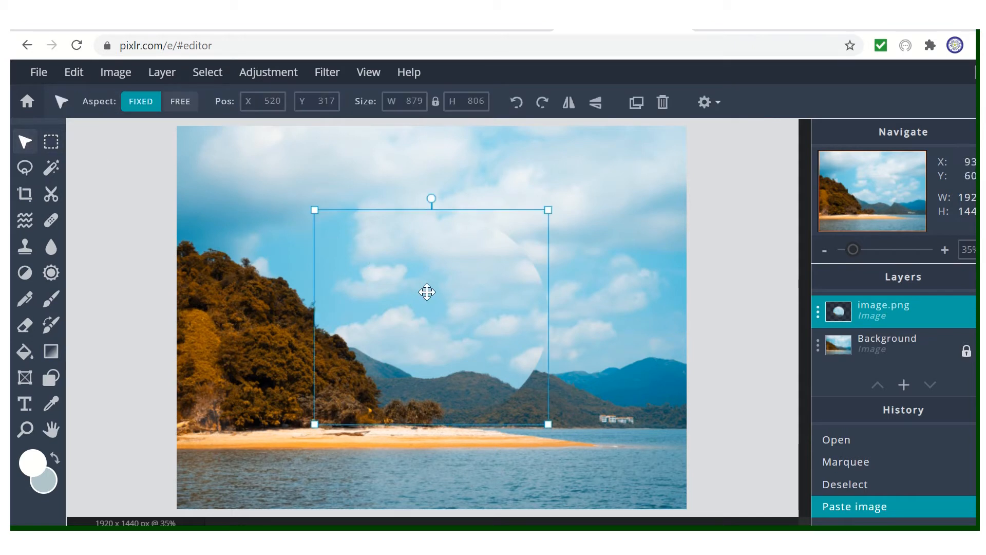
{"action": "left_click_drag", "start_coordinate": [427, 290], "coordinate": [407, 262]}
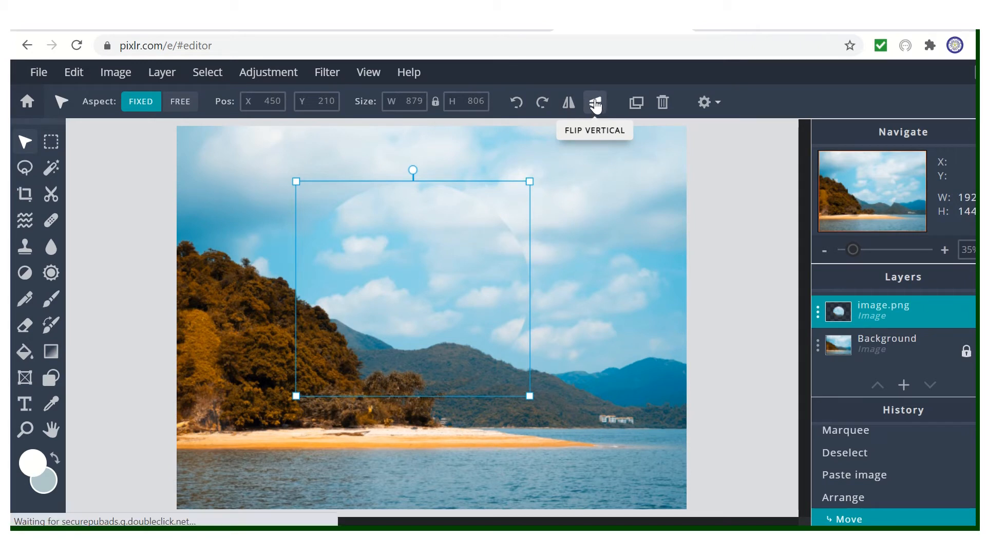
{"action": "left_click", "coordinate": [596, 106]}
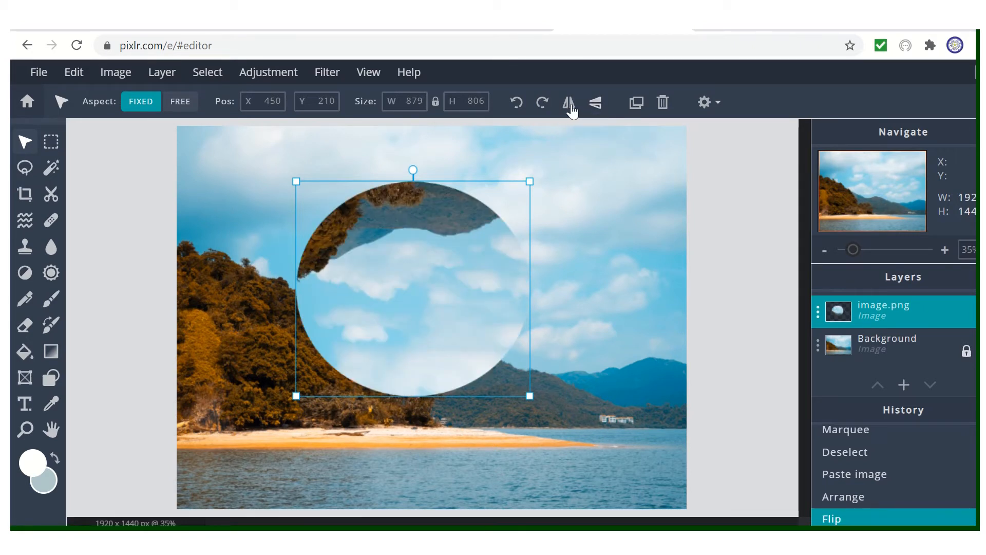
{"action": "left_click", "coordinate": [569, 106]}
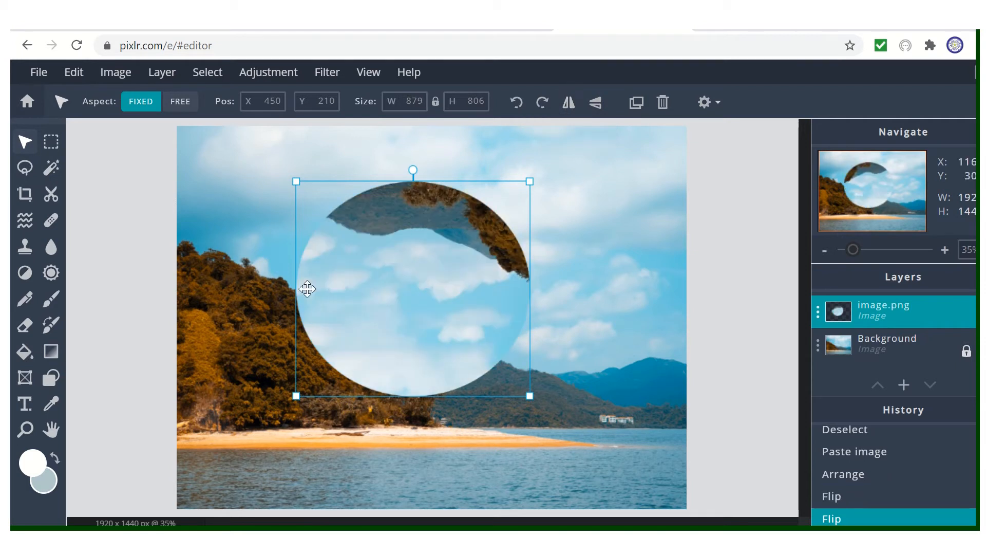
{"action": "mouse_move", "coordinate": [383, 286]}
{"action": "left_mouse_down"}
{"action": "mouse_move", "coordinate": [389, 264]}
{"action": "mouse_move", "coordinate": [372, 266]}
{"action": "mouse_move", "coordinate": [389, 284]}
{"action": "left_mouse_up"}
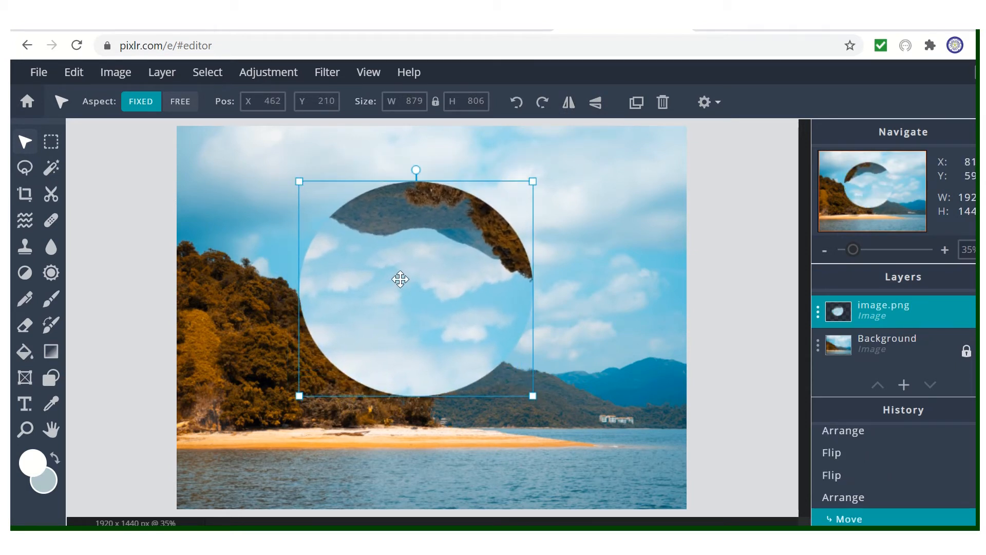
Step: Set the pasted circle layer's transparency to 68 and the Eraser's brush size to 95 px
{"action": "double_click", "coordinate": [925, 313]}
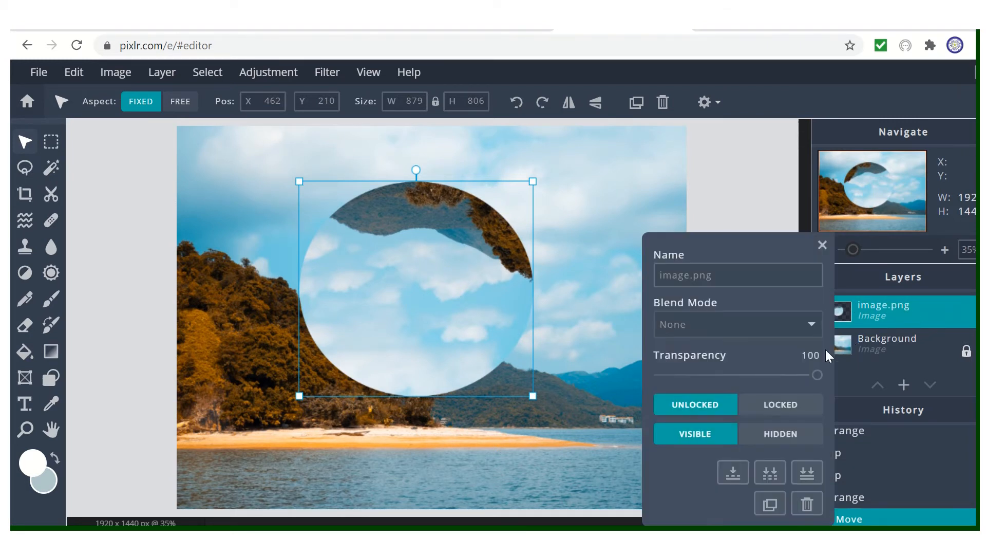
{"action": "left_click_drag", "start_coordinate": [805, 378], "coordinate": [767, 378]}
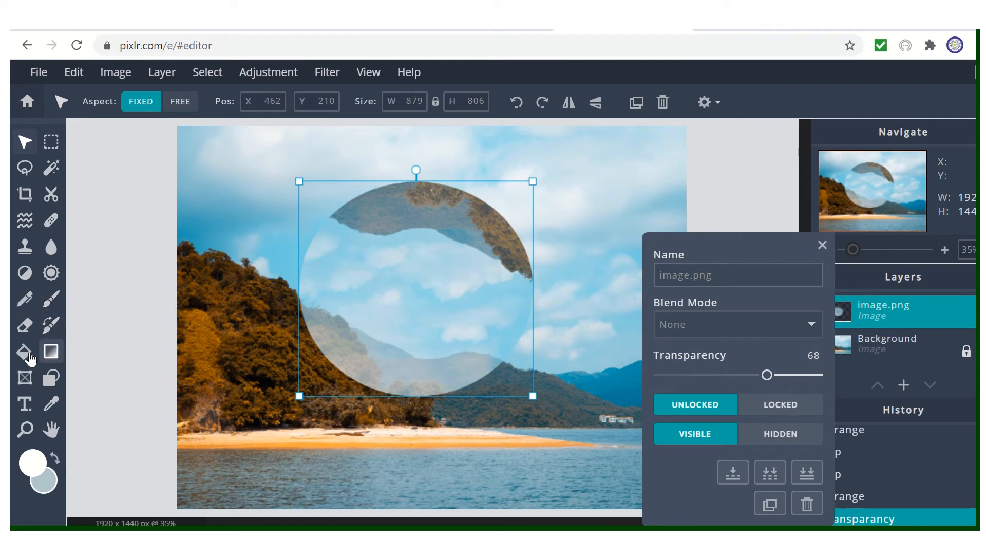
{"action": "left_click", "coordinate": [21, 327]}
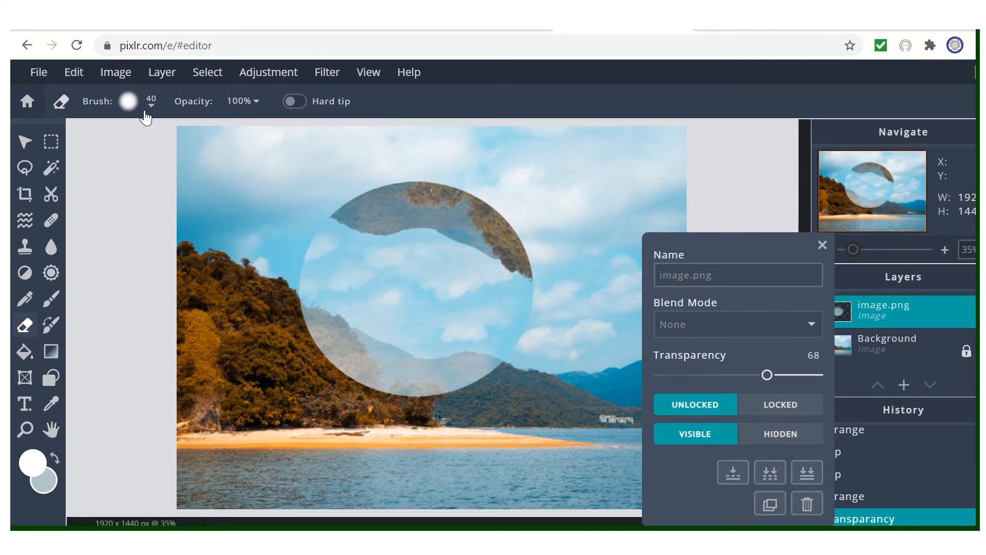
{"action": "left_click", "coordinate": [152, 106]}
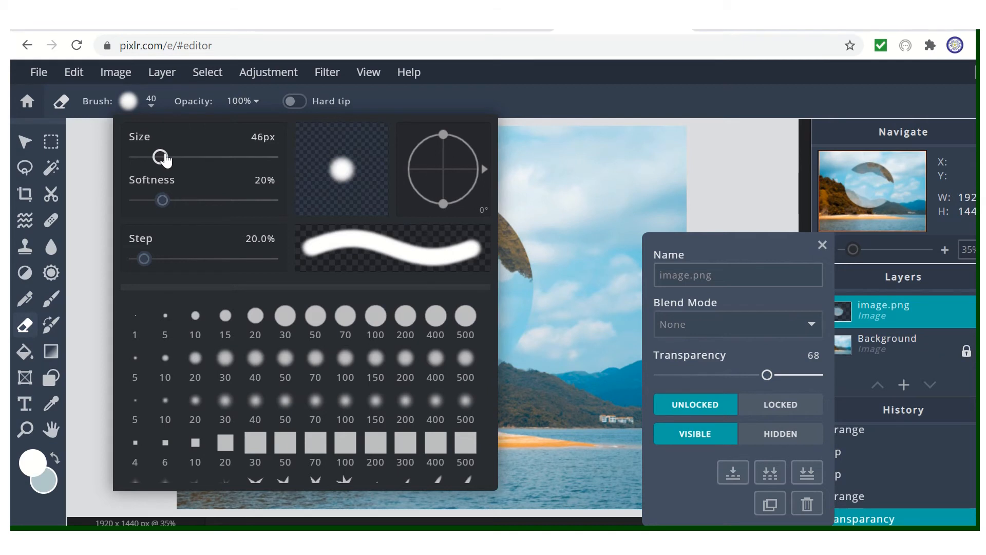
{"action": "left_click_drag", "start_coordinate": [159, 158], "coordinate": [188, 161]}
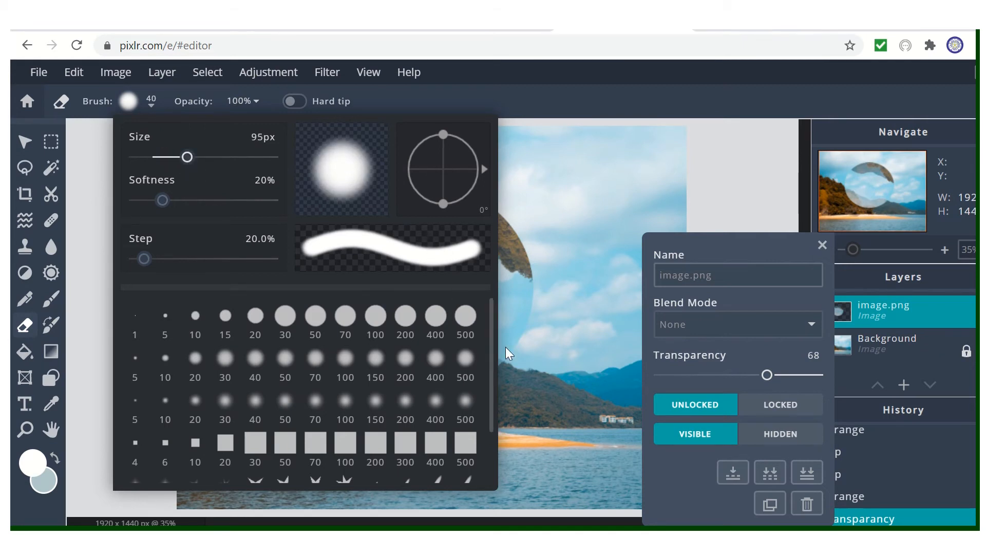
{"action": "left_click", "coordinate": [520, 406]}
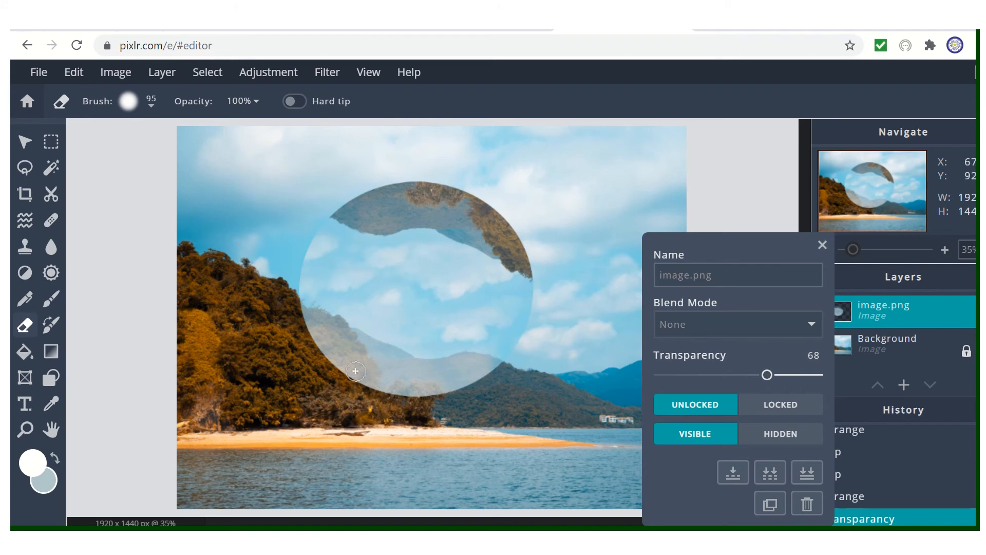
Step: Erase the lower part of the pasted circle where it overlaps the tree-covered slope and distant hills
{"action": "mouse_move", "coordinate": [371, 375]}
{"action": "left_mouse_down"}
{"action": "mouse_move", "coordinate": [335, 354]}
{"action": "mouse_move", "coordinate": [415, 388]}
{"action": "mouse_move", "coordinate": [478, 395]}
{"action": "mouse_move", "coordinate": [488, 377]}
{"action": "mouse_move", "coordinate": [365, 369]}
{"action": "mouse_move", "coordinate": [306, 333]}
{"action": "mouse_move", "coordinate": [335, 381]}
{"action": "mouse_move", "coordinate": [409, 393]}
{"action": "left_mouse_up"}
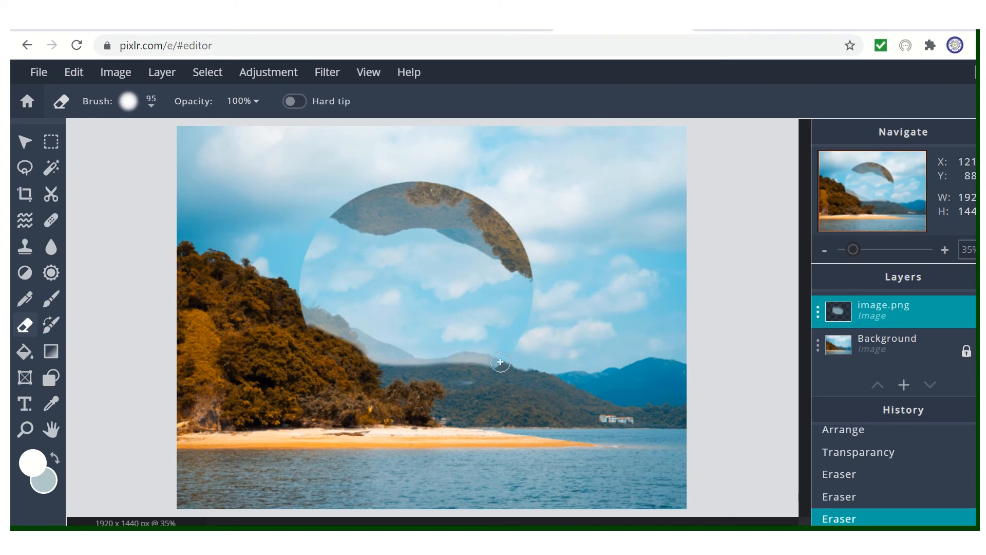
{"action": "mouse_move", "coordinate": [501, 362]}
{"action": "left_mouse_down"}
{"action": "mouse_move", "coordinate": [407, 361]}
{"action": "mouse_move", "coordinate": [297, 310]}
{"action": "mouse_move", "coordinate": [383, 366]}
{"action": "left_mouse_up"}
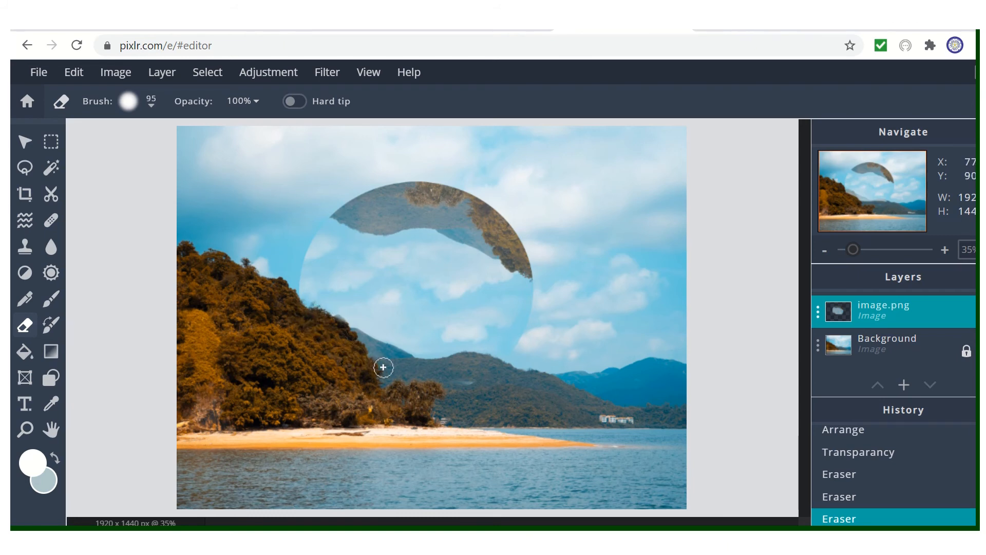
{"action": "left_click", "coordinate": [335, 323]}
{"action": "left_click", "coordinate": [321, 318]}
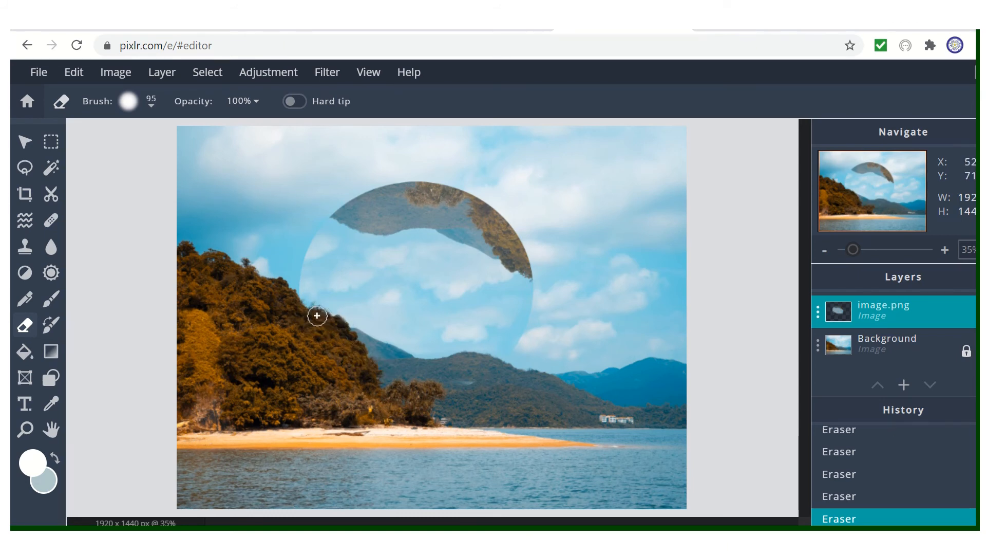
{"action": "left_click", "coordinate": [300, 313]}
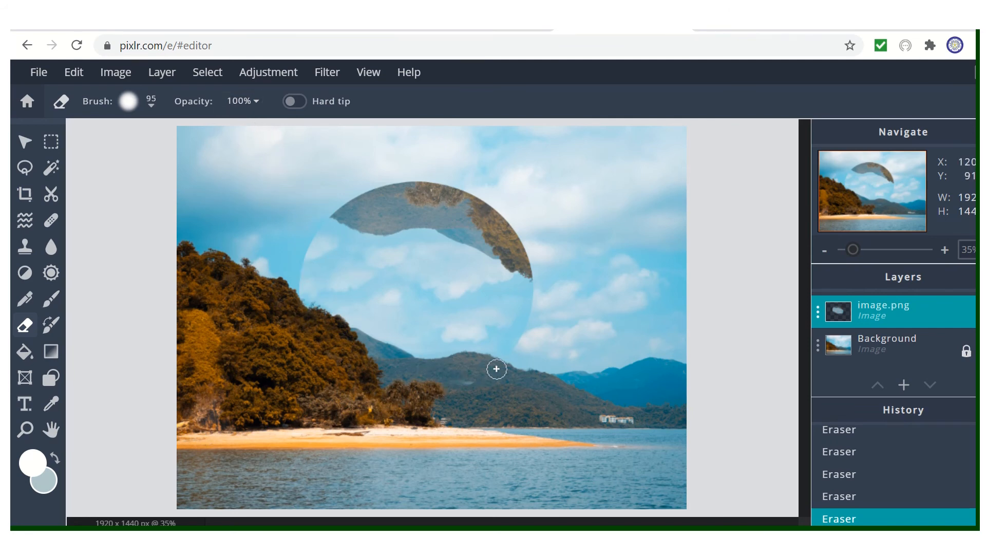
Step: Set the pasted circle layer's transparency to 100 and close its layer settings
{"action": "left_click", "coordinate": [885, 317]}
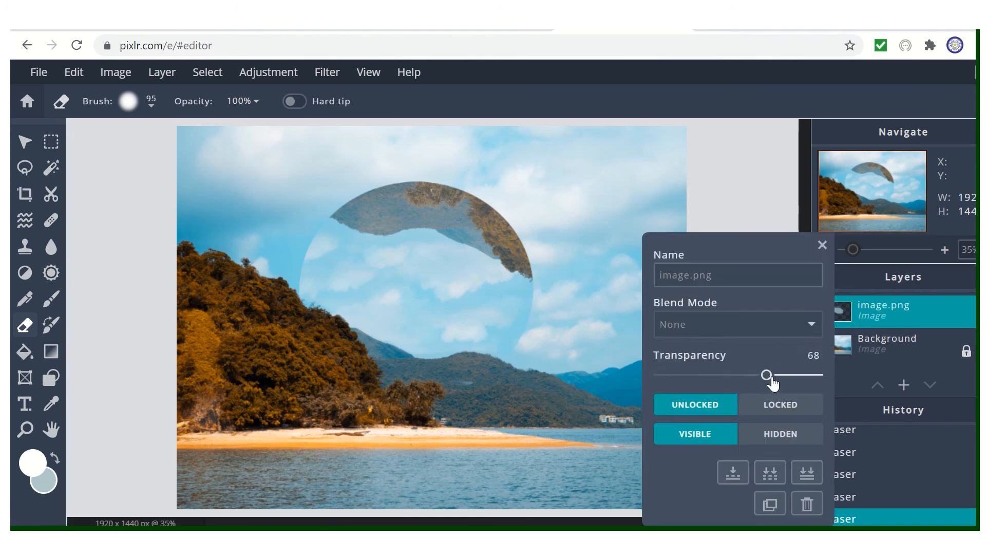
{"action": "left_click_drag", "start_coordinate": [767, 375], "coordinate": [821, 380]}
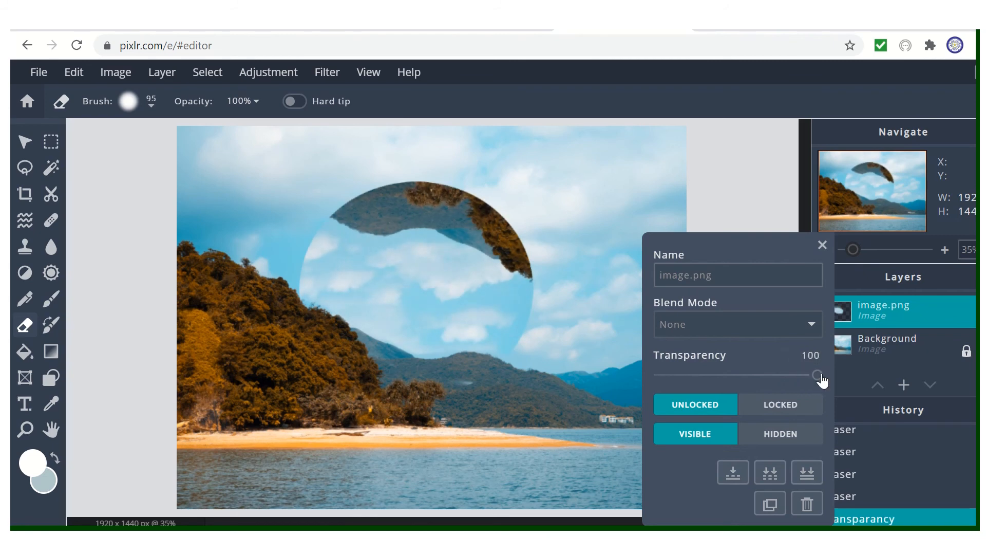
{"action": "left_click", "coordinate": [823, 246]}
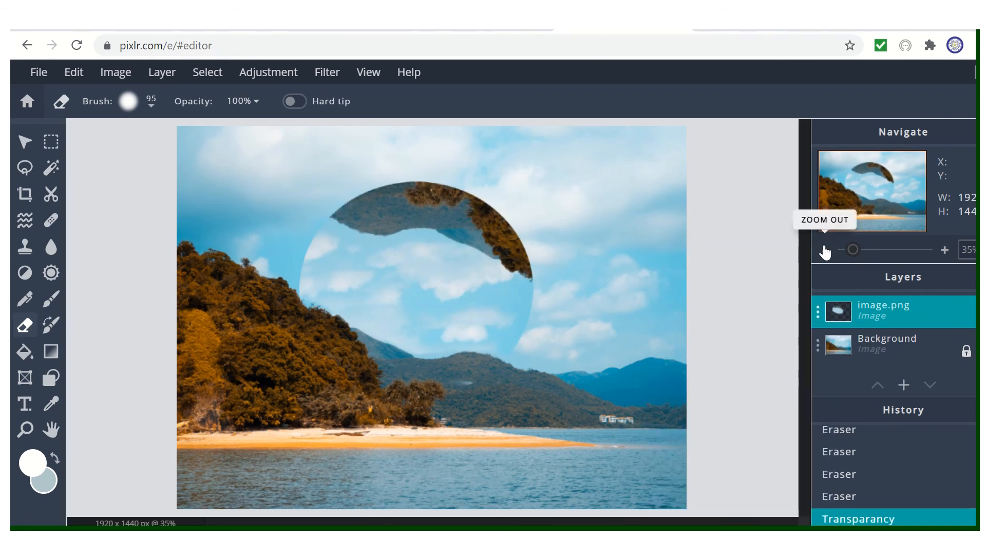